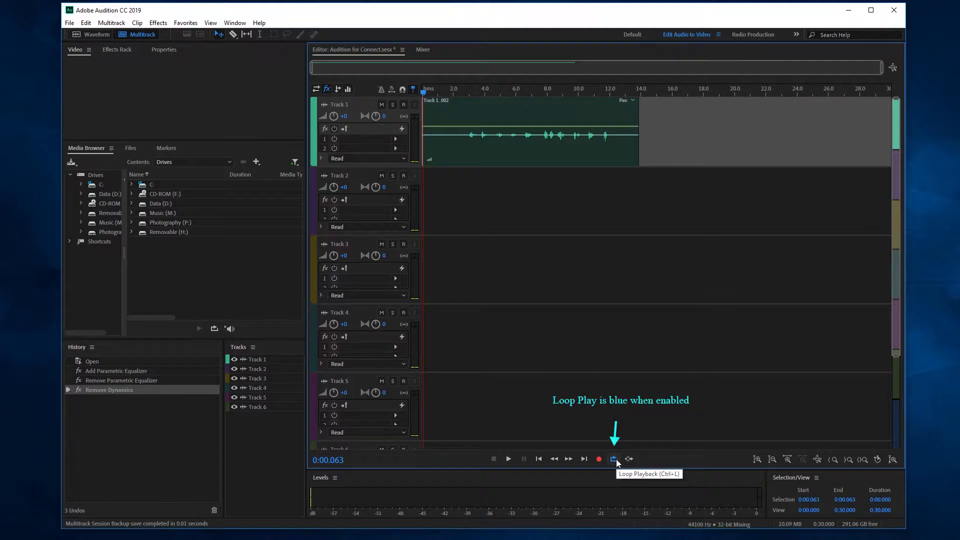
# Step: Play the looped recording and add a Dynamics effect to Track 1's first effect slot in the Mixer
pyautogui.click(508, 459)
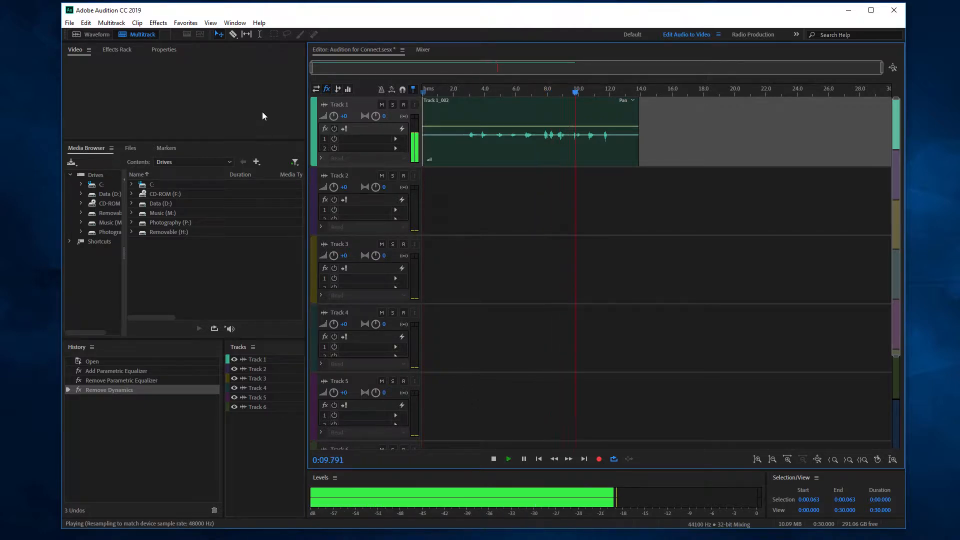
pyautogui.click(424, 50)
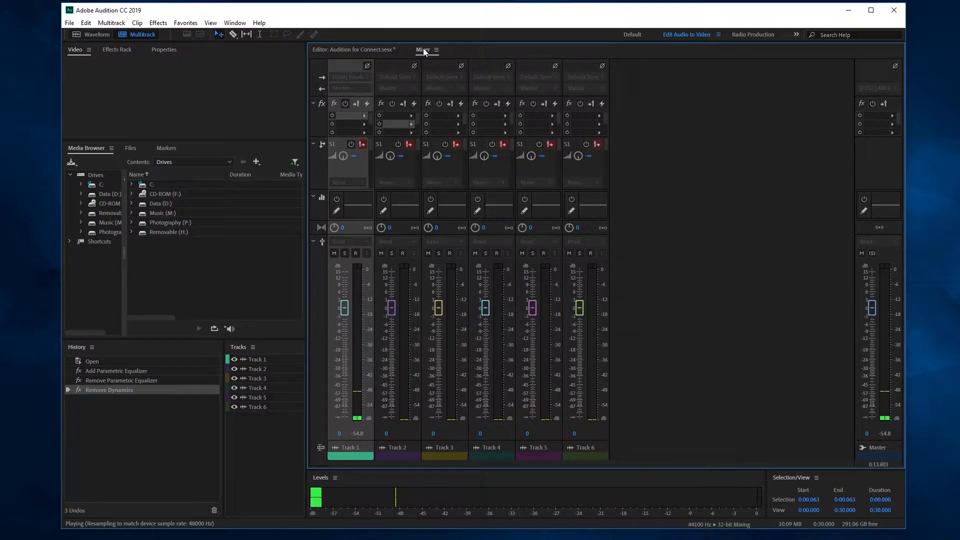
pyautogui.click(364, 115)
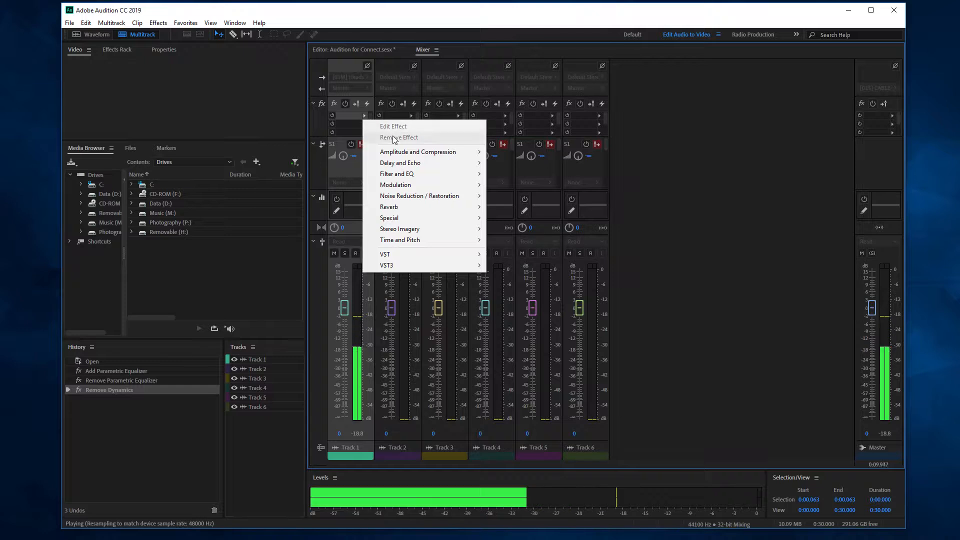
pyautogui.moveTo(402, 156)
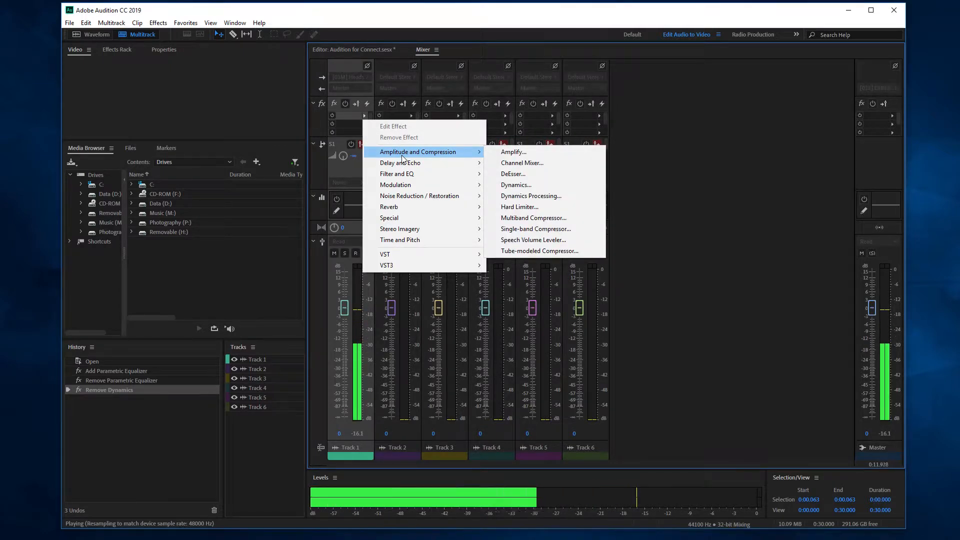
pyautogui.click(508, 186)
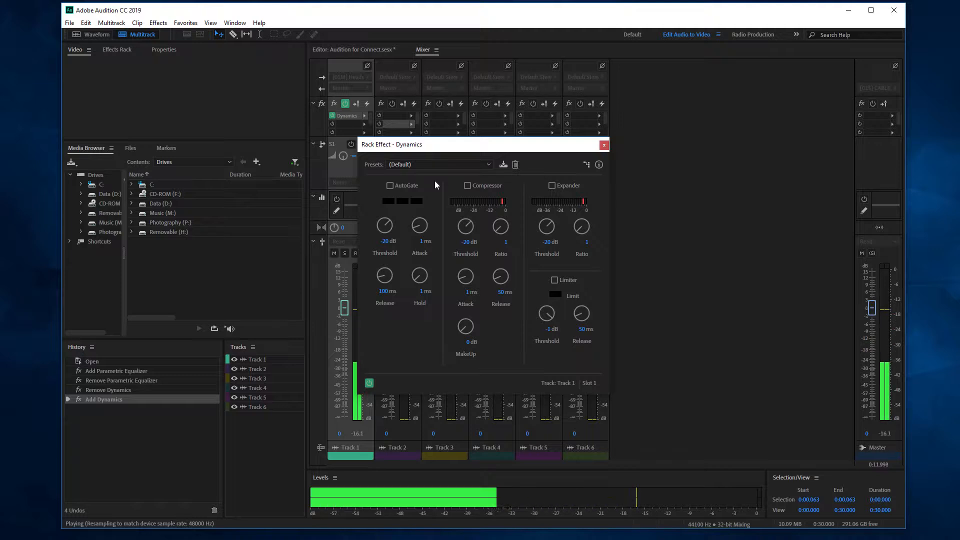
# Step: Enable the AutoGate and set its threshold to about -35.1 dB and its hold to about 81.7 ms
pyautogui.click(392, 188)
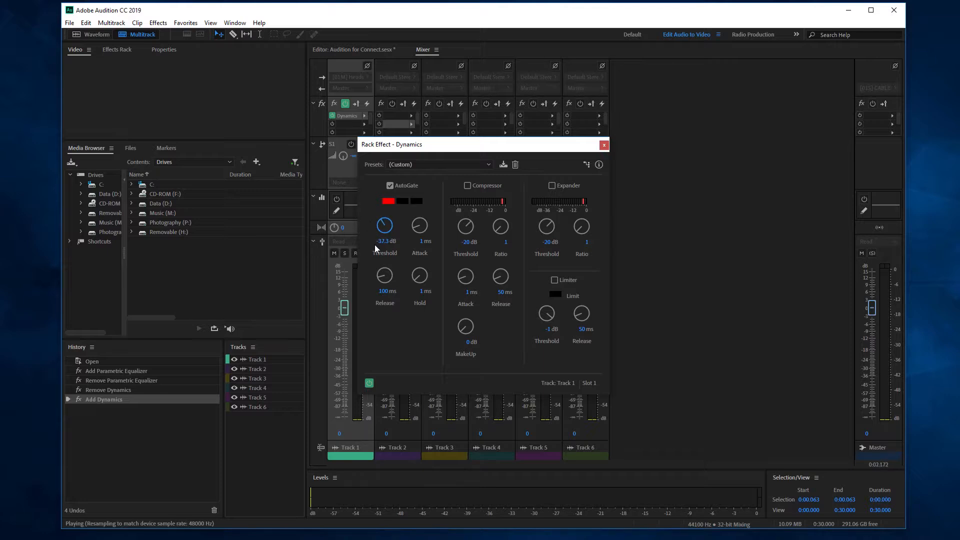
pyautogui.moveTo(373, 239); pyautogui.dragTo(372, 237)
pyautogui.moveTo(443, 244); pyautogui.dragTo(459, 214)
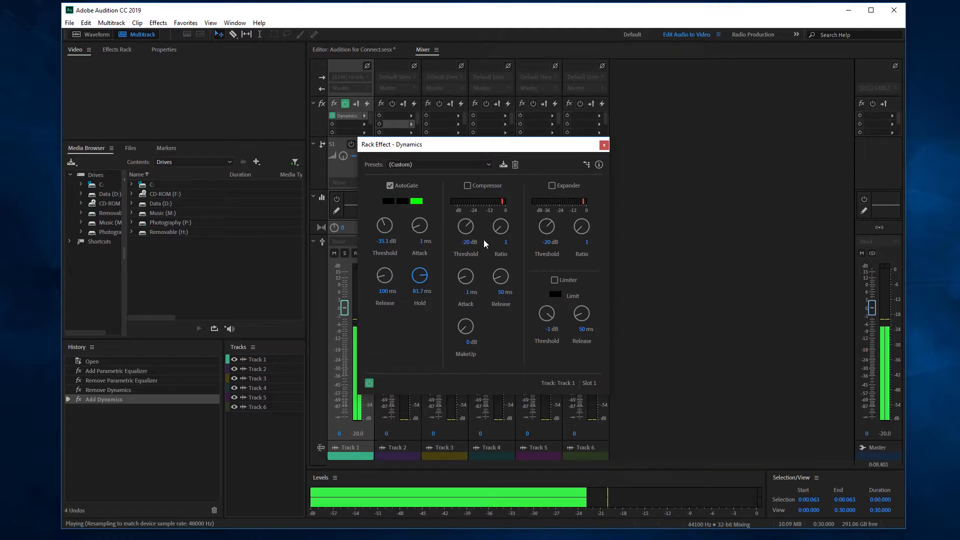
# Step: Enable the Compressor with a ratio of 4.2, a threshold of about -30.9 dB and makeup gain of about 20.1 dB
pyautogui.click(467, 186)
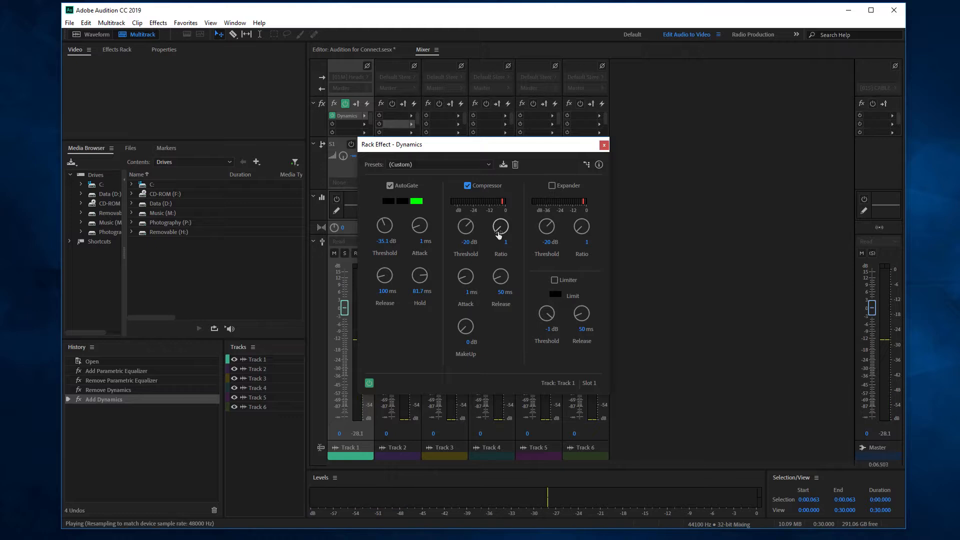
pyautogui.moveTo(499, 234); pyautogui.dragTo(502, 176)
pyautogui.moveTo(469, 226); pyautogui.dragTo(443, 222)
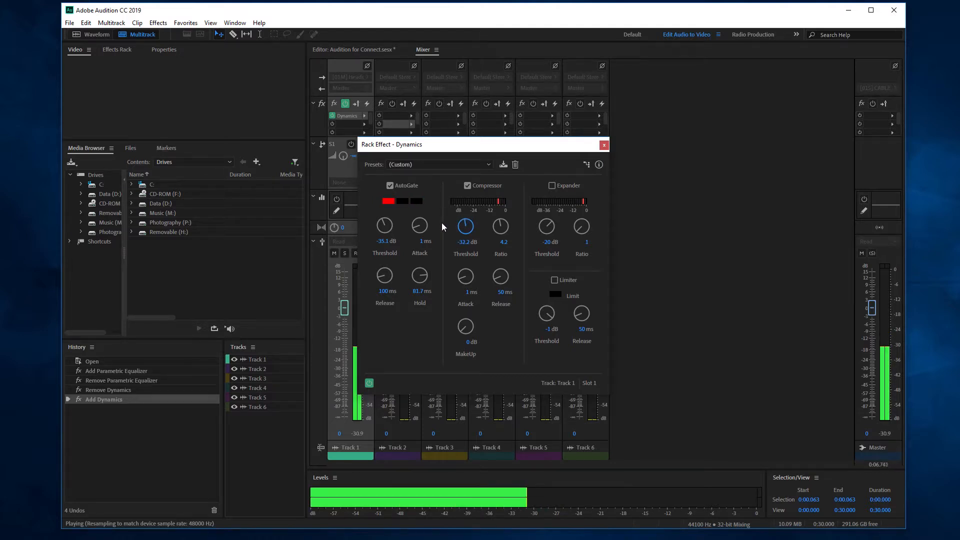
pyautogui.moveTo(442, 223); pyautogui.dragTo(442, 220)
pyautogui.moveTo(463, 328); pyautogui.dragTo(457, 304)
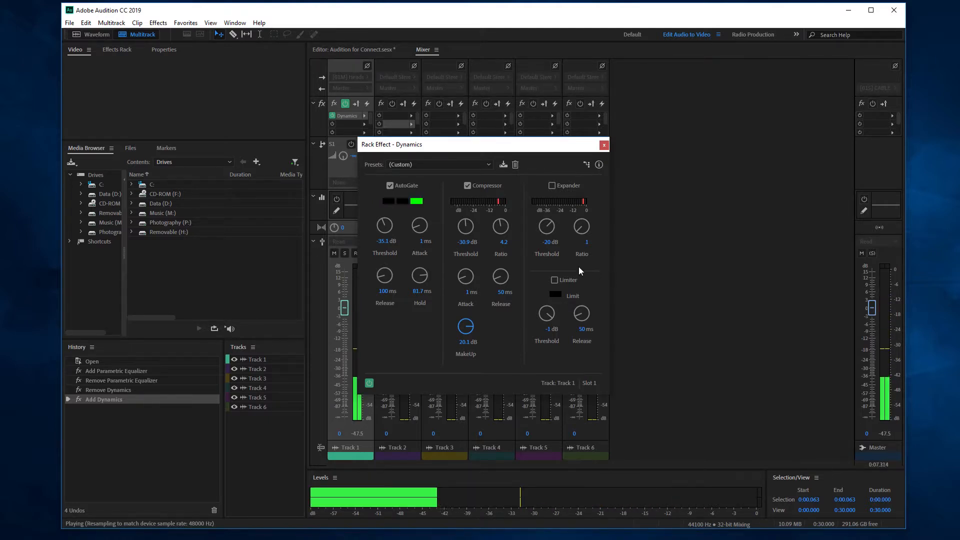
# Step: Enable the Limiter in the Dynamics effect and lower its threshold slightly below -1 dB
pyautogui.click(554, 280)
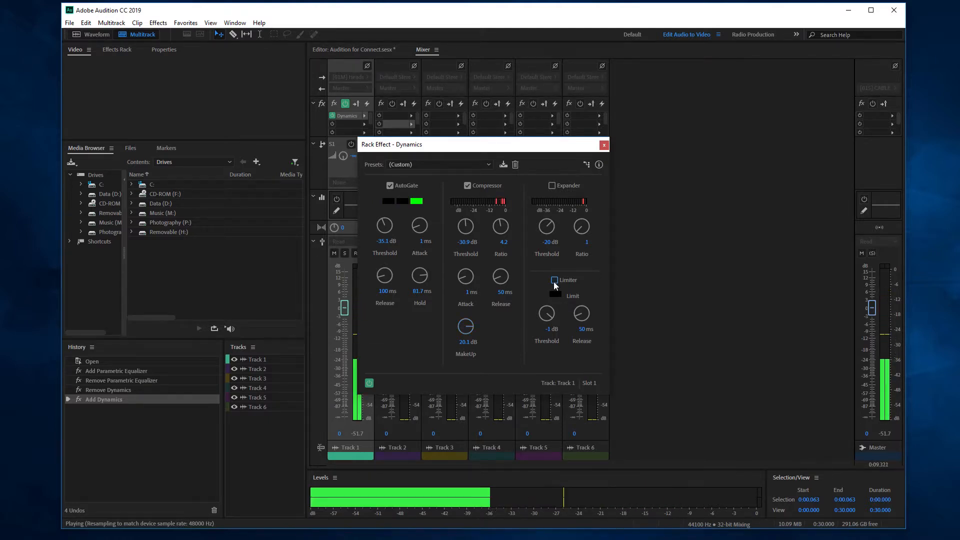
pyautogui.moveTo(554, 323); pyautogui.dragTo(554, 320)
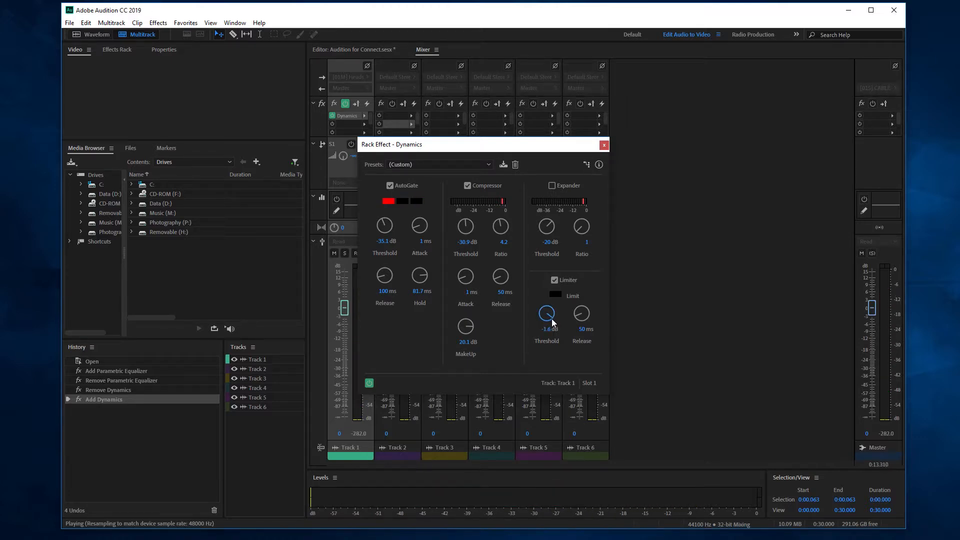
pyautogui.moveTo(551, 320); pyautogui.dragTo(551, 320)
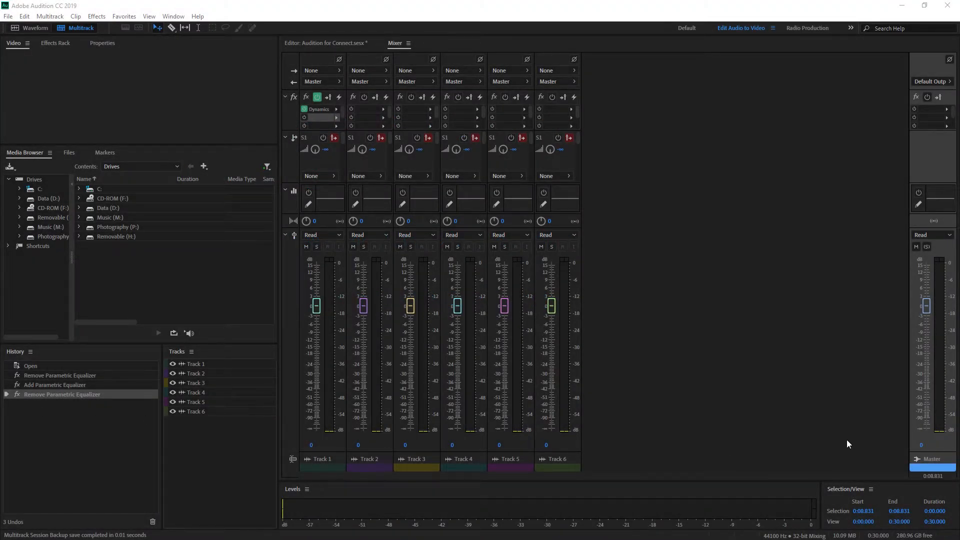
# Step: Add a Parametric Equalizer to Track 1's second effect slot and start playback to show its spectrum
pyautogui.click(335, 117)
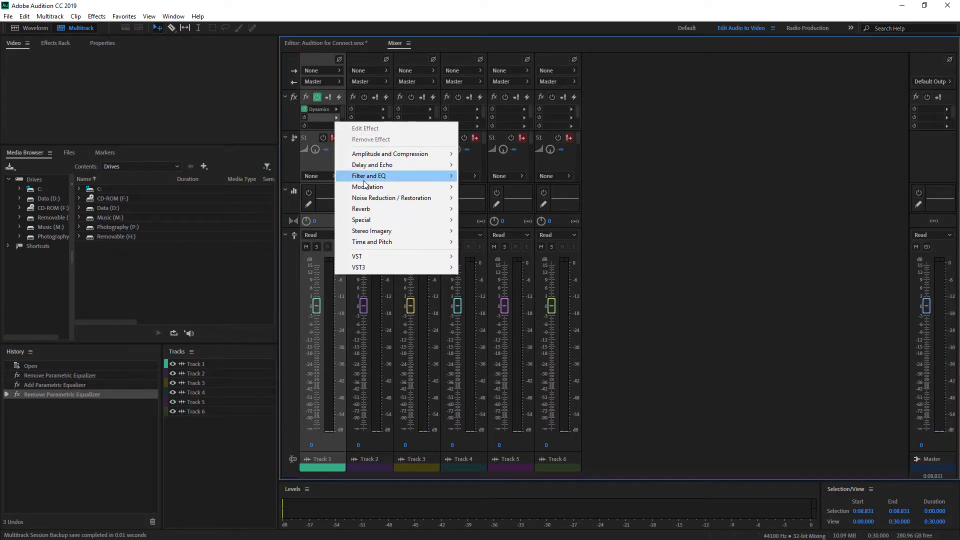
pyautogui.moveTo(365, 180)
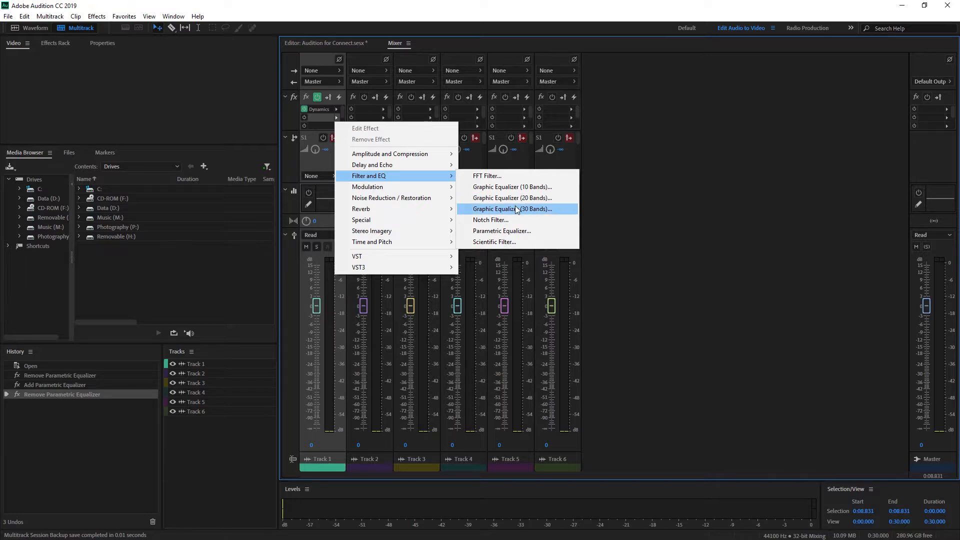
pyautogui.click(521, 230)
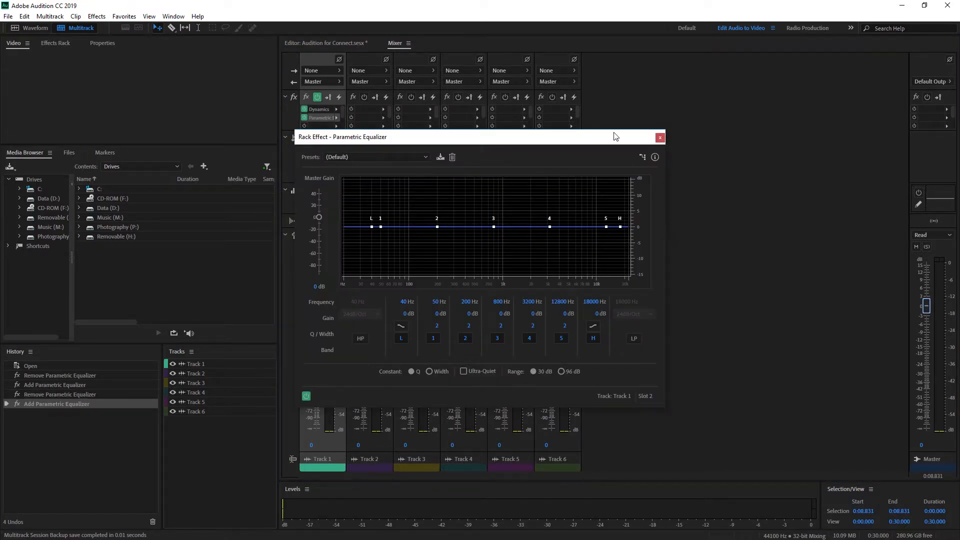
pyautogui.press('space')
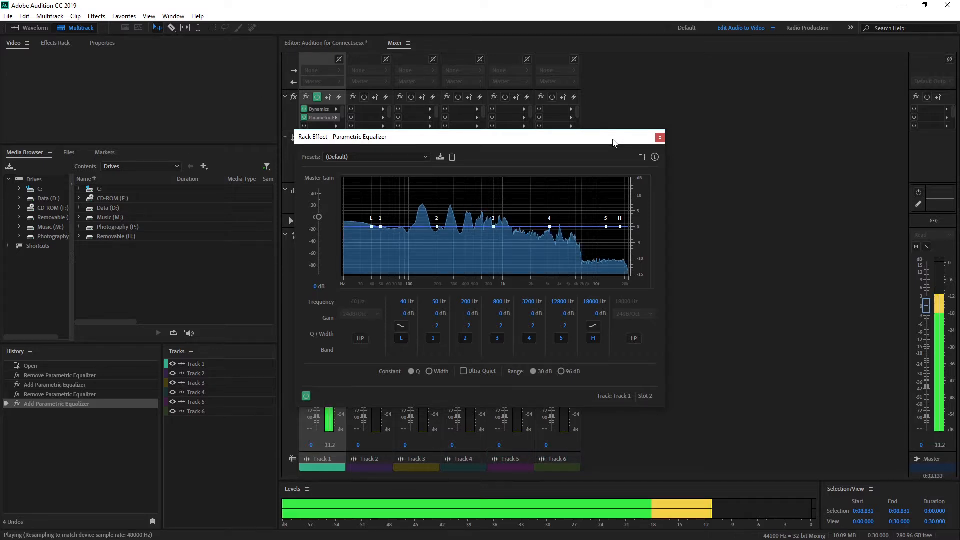
# Step: Enable the equalizer's high-pass and low-pass filters and disable the low and high shelf bands
pyautogui.click(361, 339)
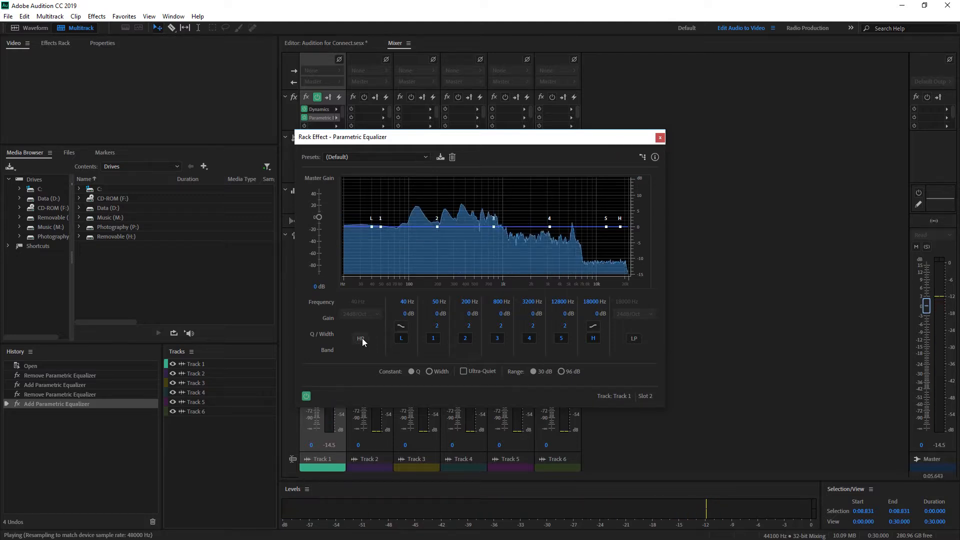
pyautogui.click(634, 339)
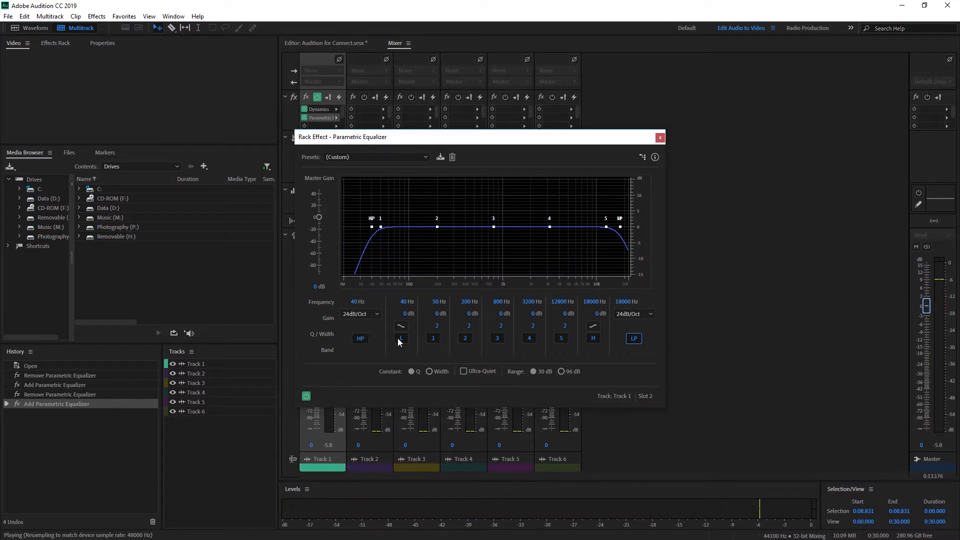
pyautogui.click(593, 338)
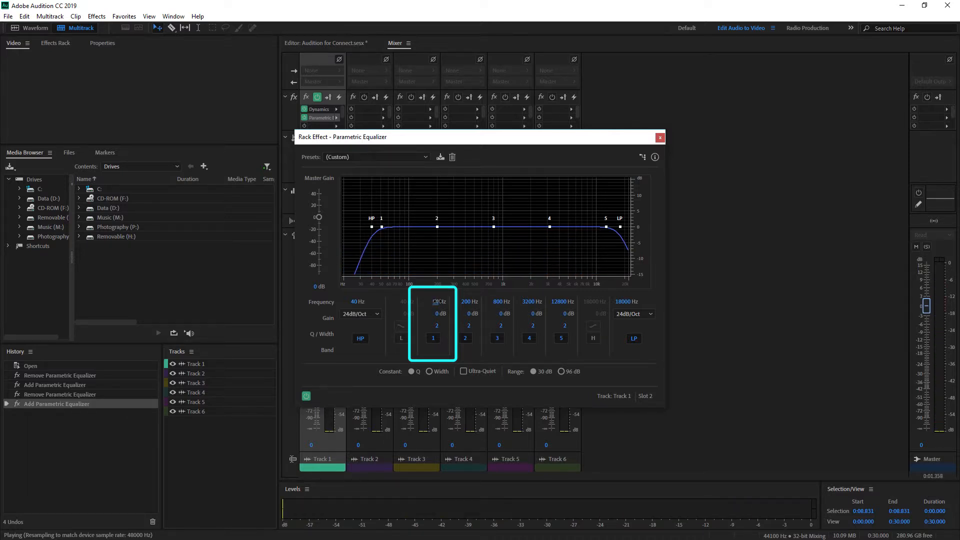
# Step: Set equalizer band 1 to 95 Hz with a gain of 4.3 dB and a Q of 1
pyautogui.moveTo(444, 302); pyautogui.dragTo(457, 305)
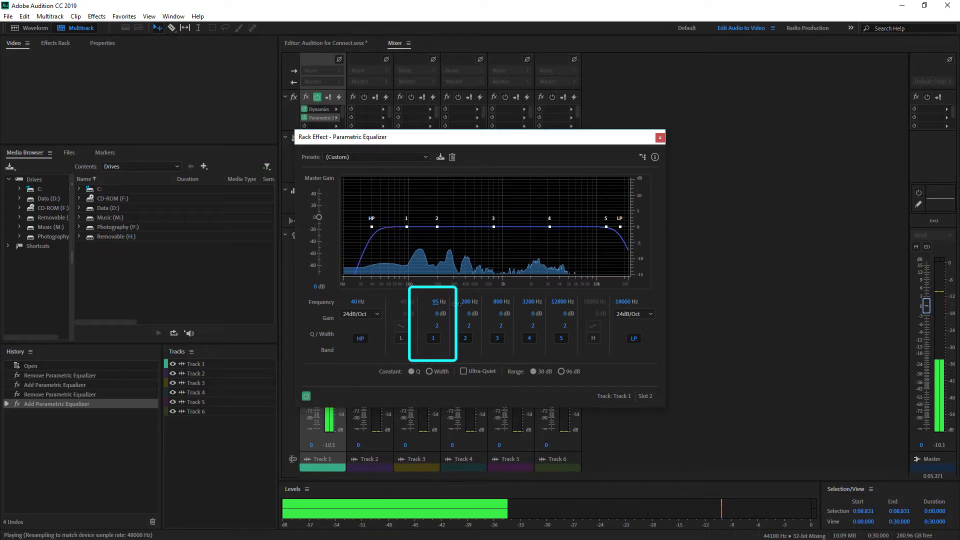
pyautogui.moveTo(440, 314); pyautogui.dragTo(462, 315)
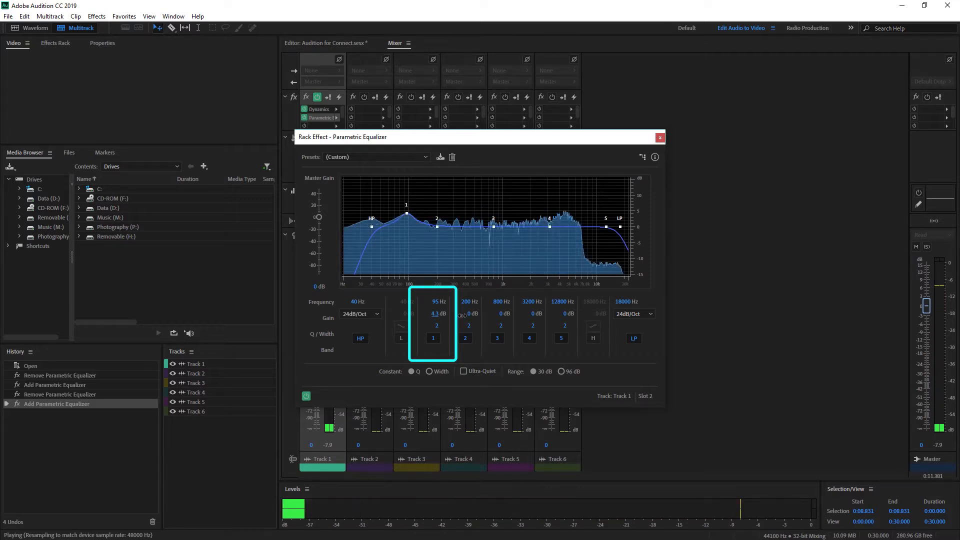
pyautogui.moveTo(435, 324); pyautogui.dragTo(433, 323)
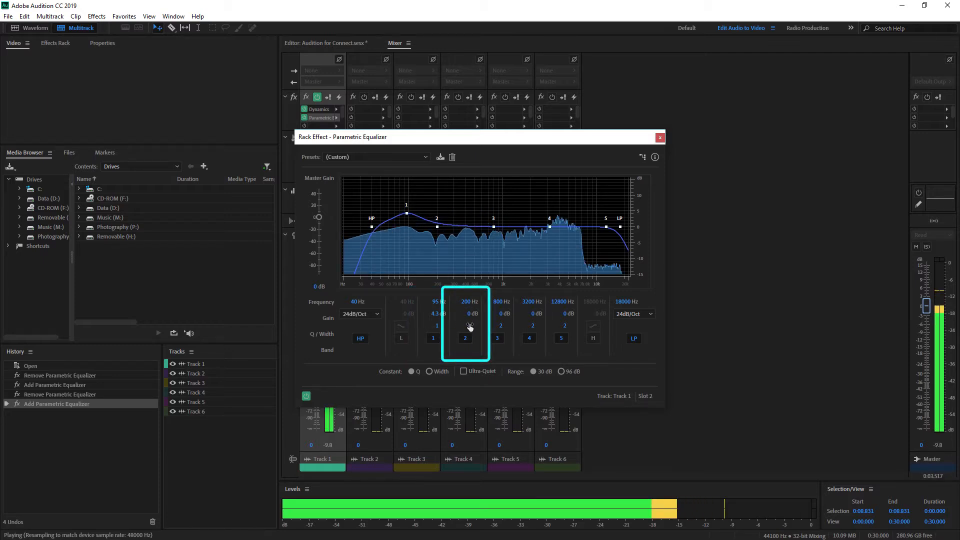
# Step: Boost equalizer band 2 at 200 Hz to a gain of 6.3 dB with a Q of 1.2
pyautogui.moveTo(469, 325); pyautogui.dragTo(467, 326)
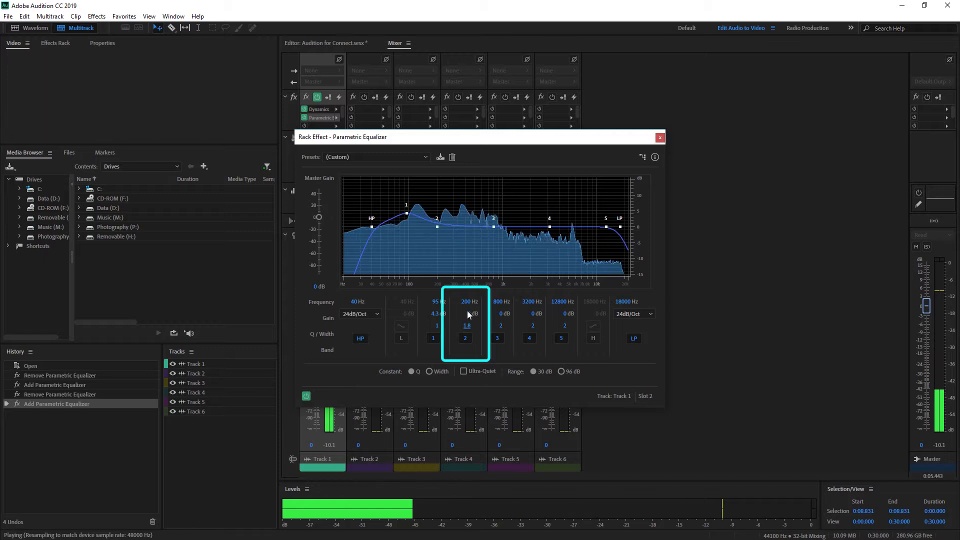
pyautogui.moveTo(469, 315)
pyautogui.mouseDown()
pyautogui.moveTo(482, 313)
pyautogui.moveTo(465, 325)
pyautogui.mouseUp()
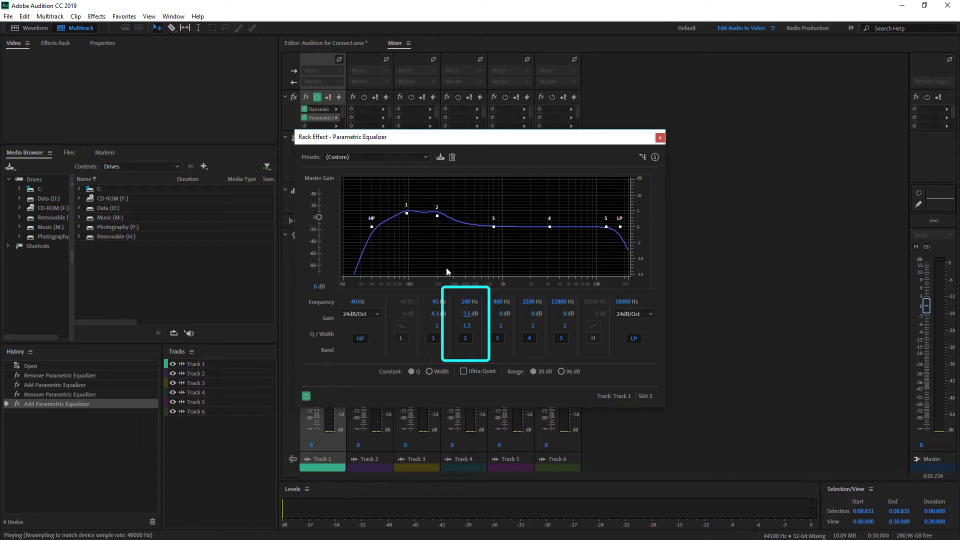
pyautogui.moveTo(467, 314); pyautogui.dragTo(487, 313)
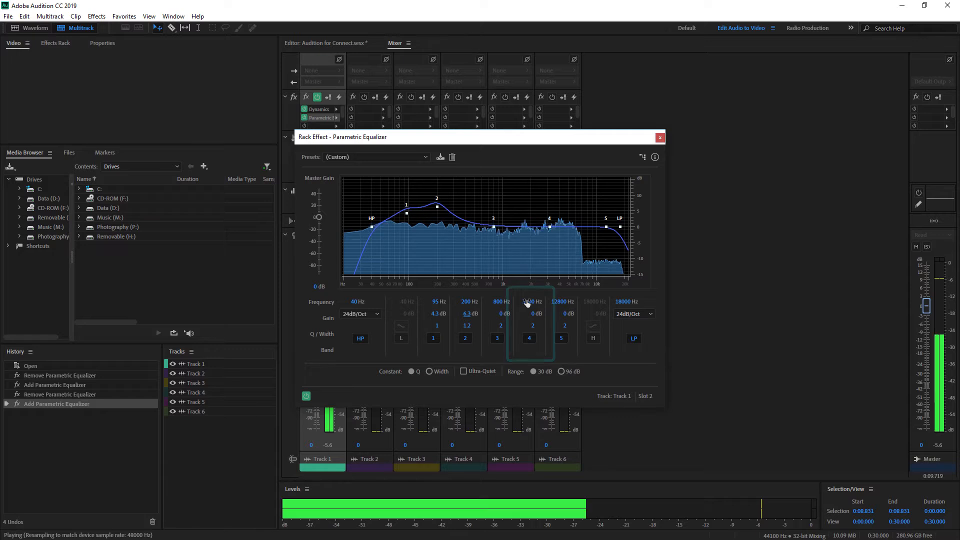
# Step: Boost equalizer band 4 to 9.6 dB and narrow it to a Q of 6
pyautogui.moveTo(532, 325); pyautogui.dragTo(547, 327)
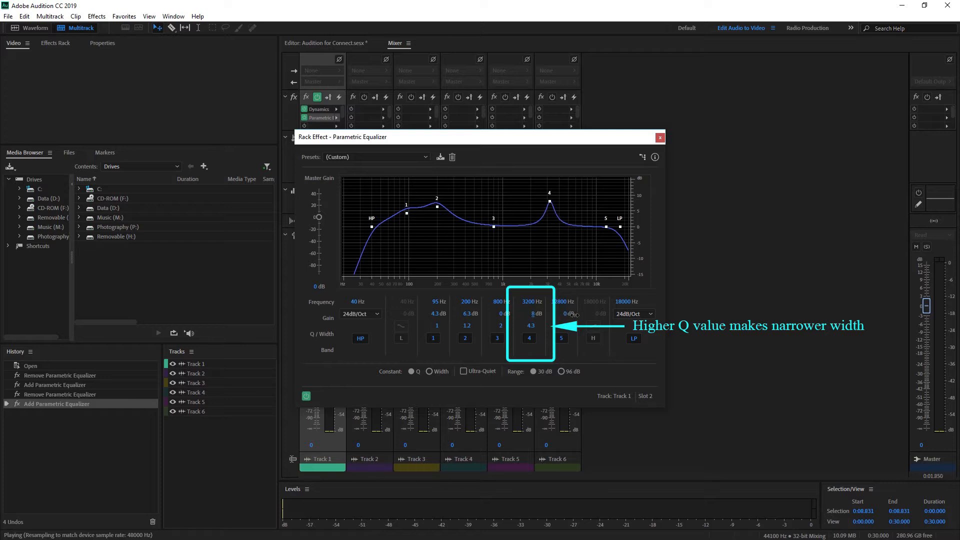
pyautogui.moveTo(584, 315); pyautogui.dragTo(536, 328)
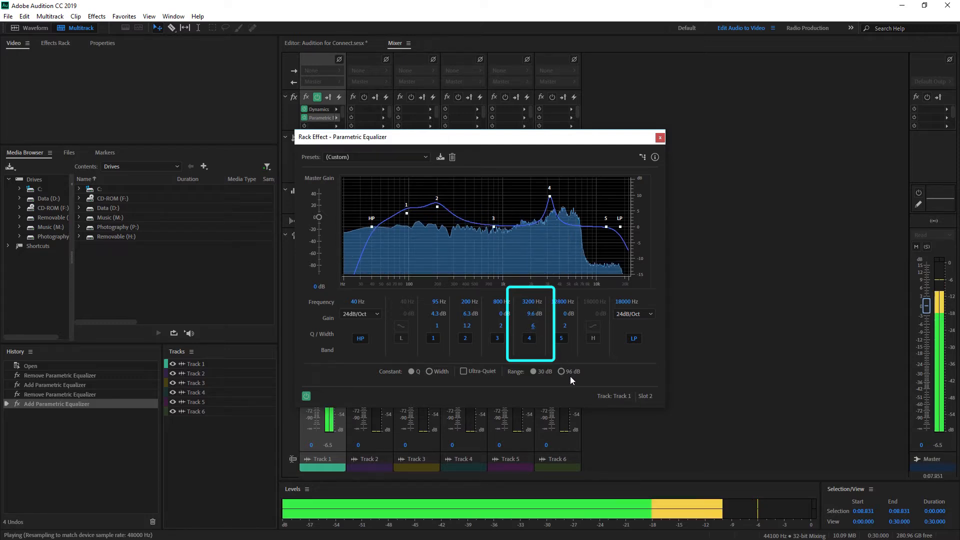
# Step: Sweep band 4's frequency up to about 4.5 kHz and turn its gain down to cut that frequency
pyautogui.moveTo(529, 302); pyautogui.dragTo(538, 303)
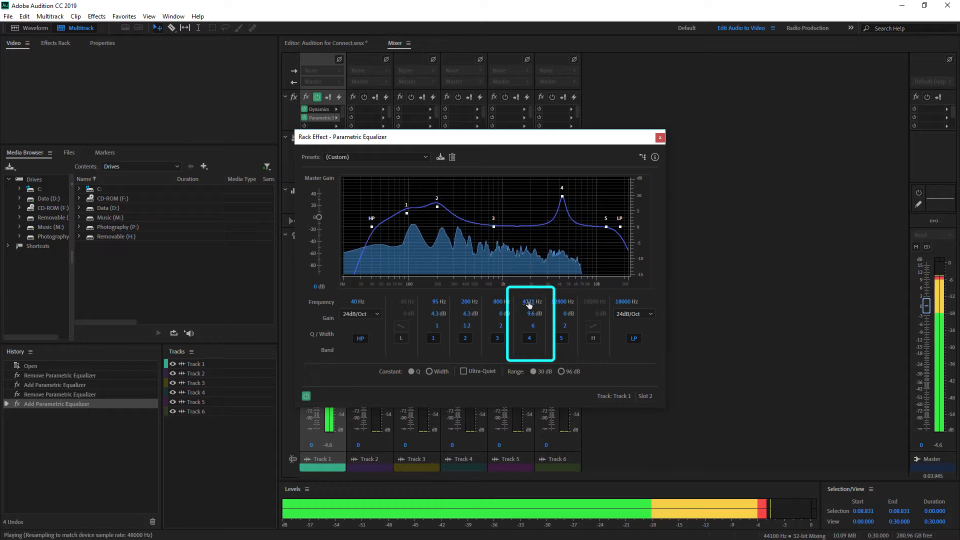
pyautogui.moveTo(529, 303); pyautogui.dragTo(530, 302)
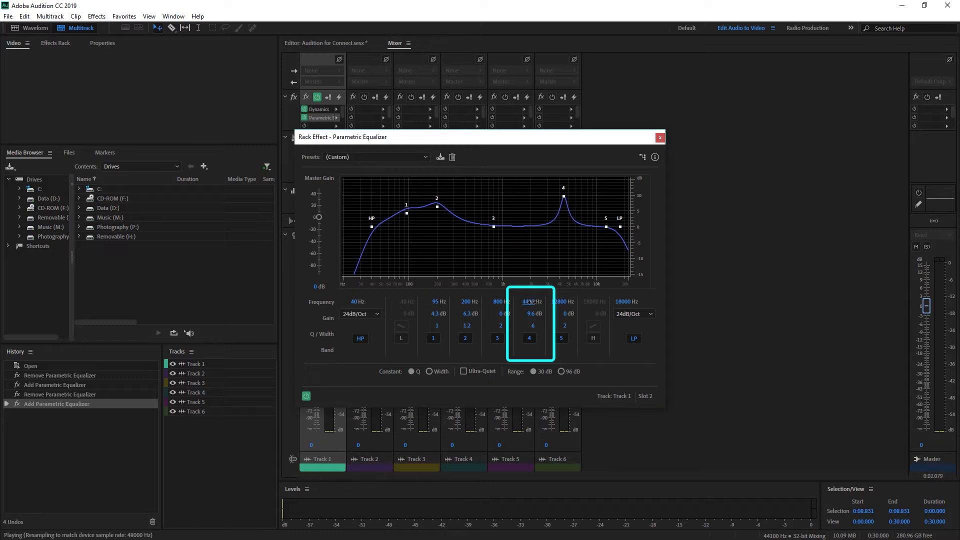
pyautogui.moveTo(531, 302); pyautogui.dragTo(532, 303)
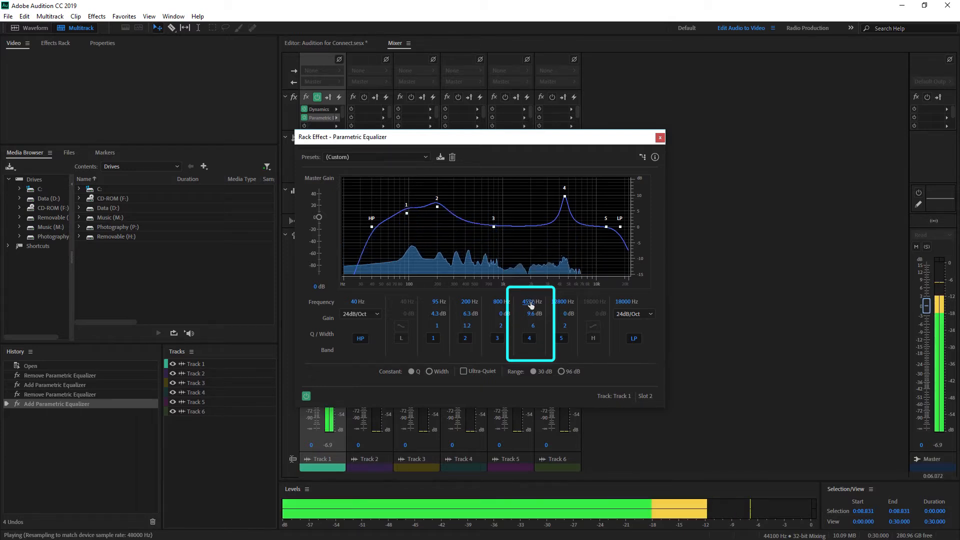
pyautogui.moveTo(531, 314); pyautogui.dragTo(428, 312)
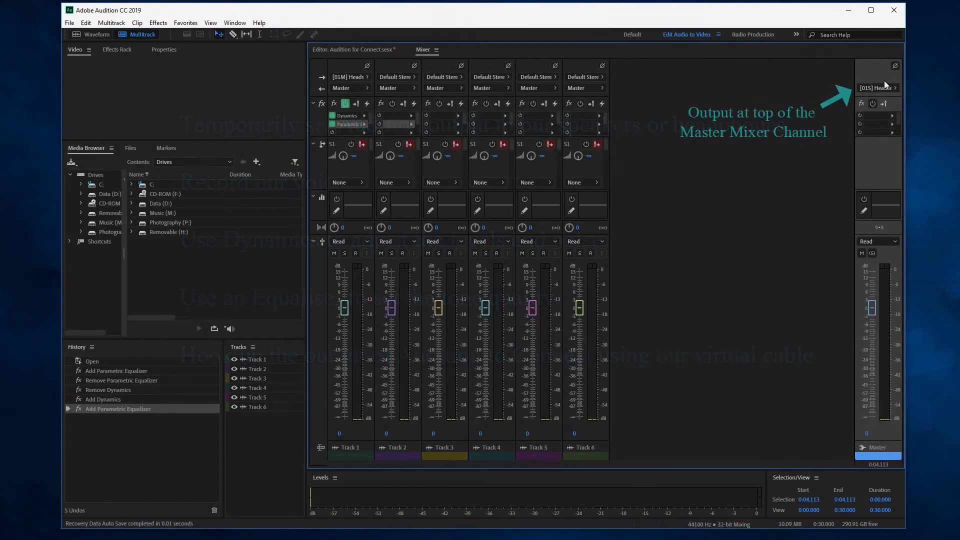
# Step: Set the default audio hardware output to CABLE Input (VB-Audio Virtual Cable) and accept the device change
pyautogui.click(885, 84)
pyautogui.click(818, 141)
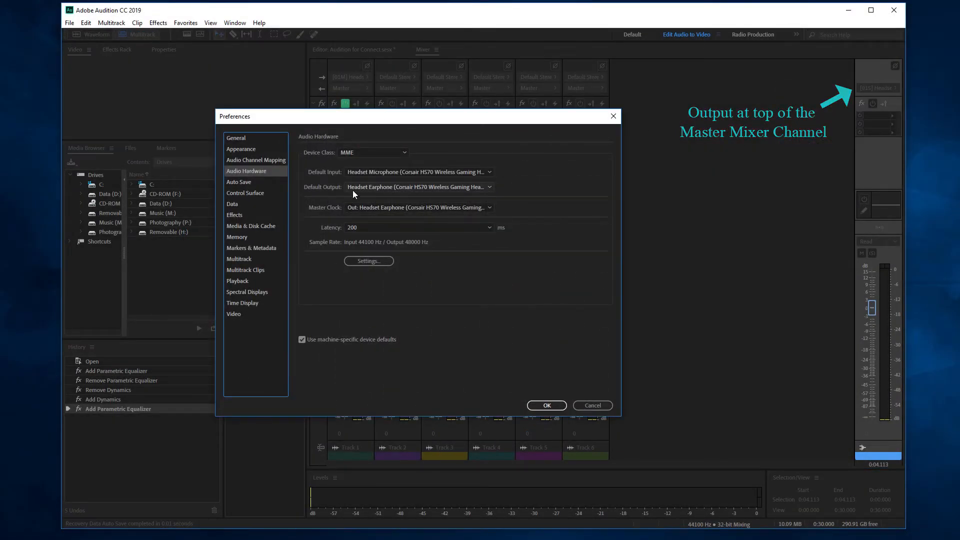
pyautogui.click(488, 187)
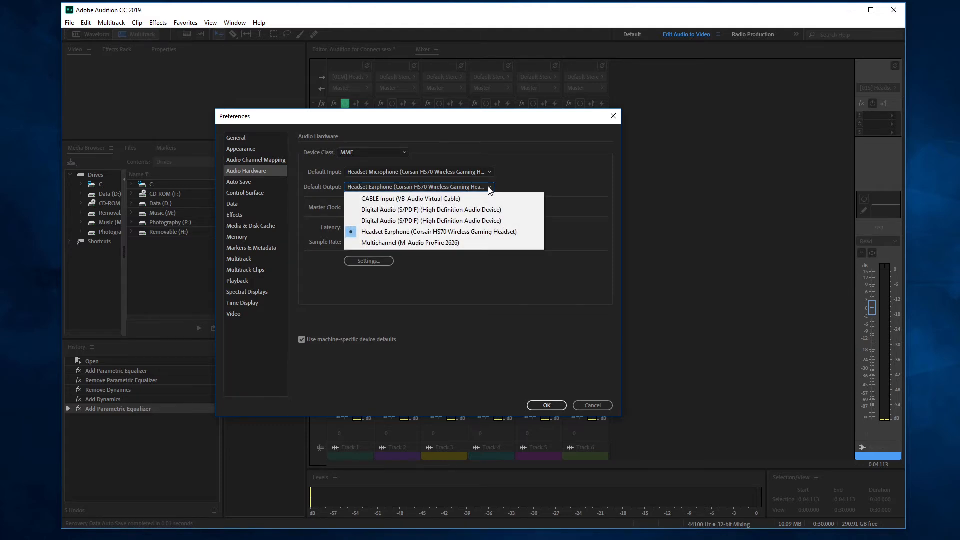
pyautogui.click(428, 198)
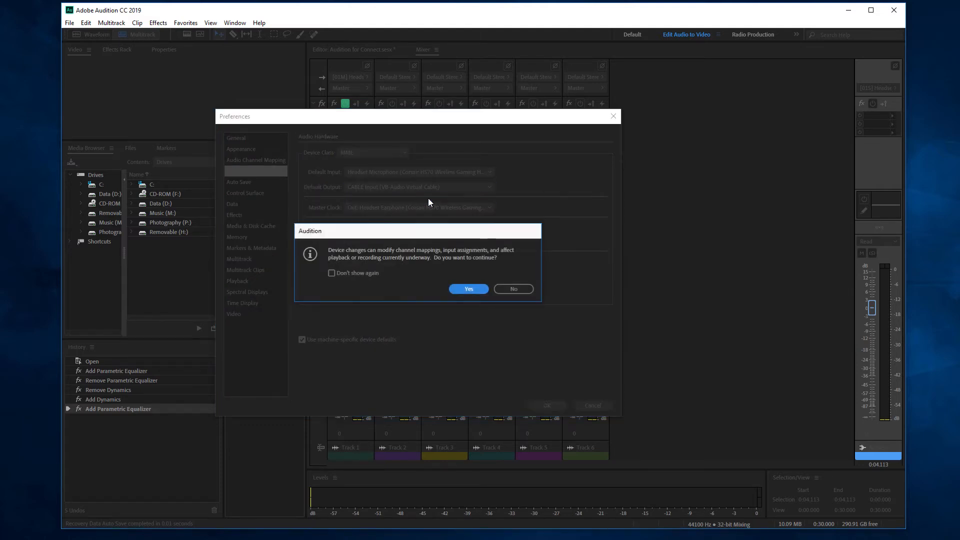
pyautogui.click(468, 290)
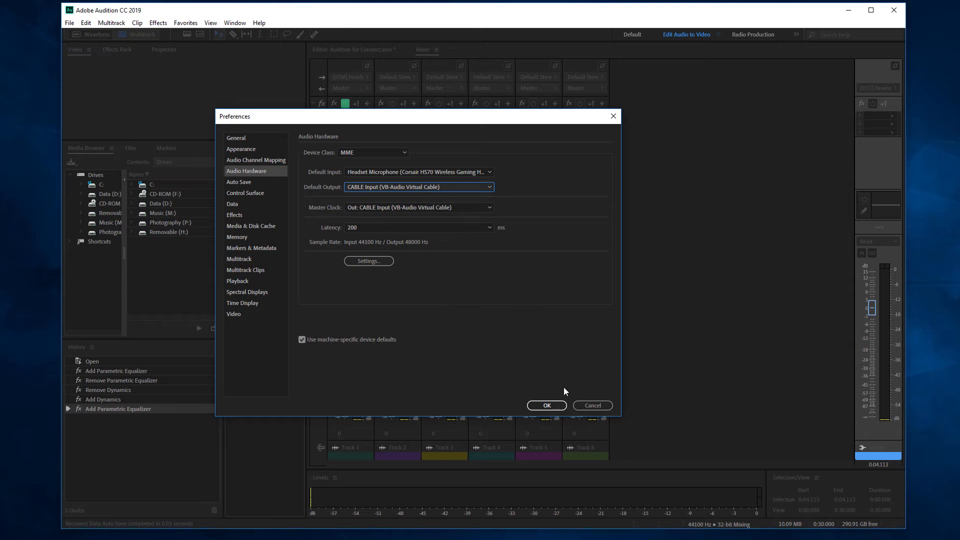
pyautogui.click(550, 406)
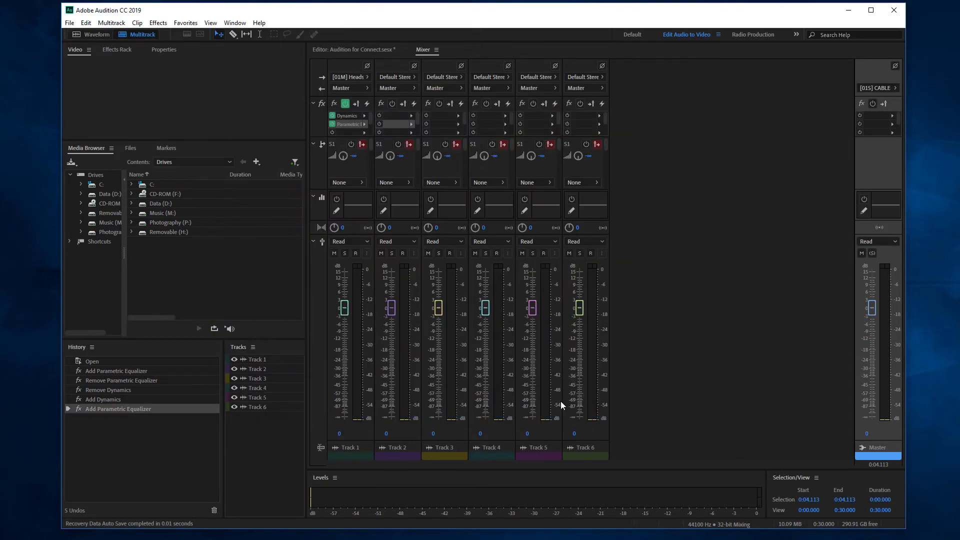
# Step: Arm Track 1 for recording with input monitoring enabled, and save the session
pyautogui.click(355, 254)
pyautogui.click(366, 255)
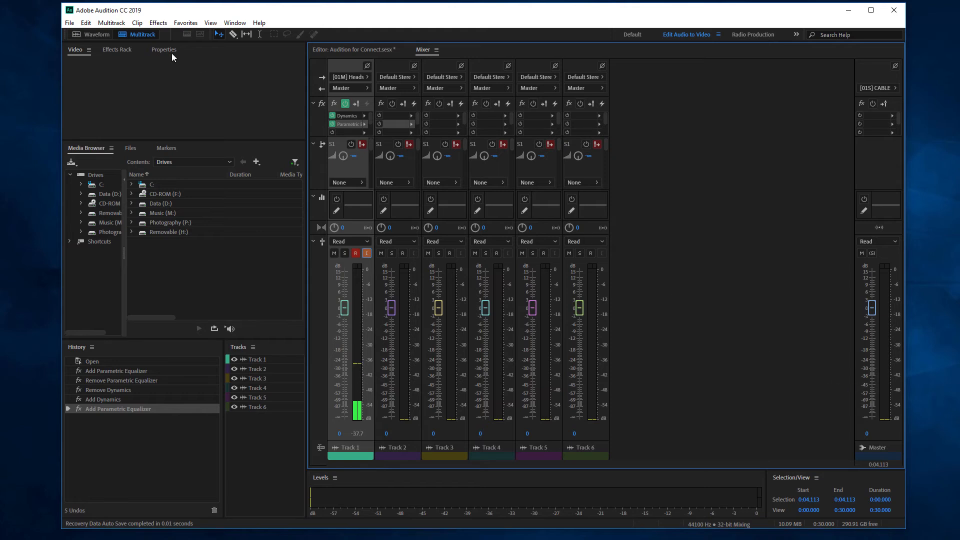
pyautogui.click(71, 24)
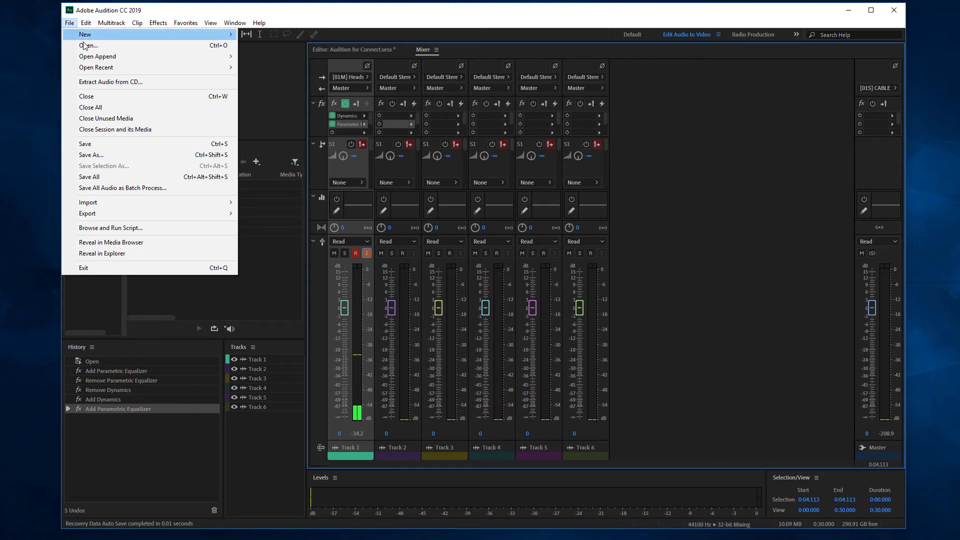
pyautogui.click(89, 147)
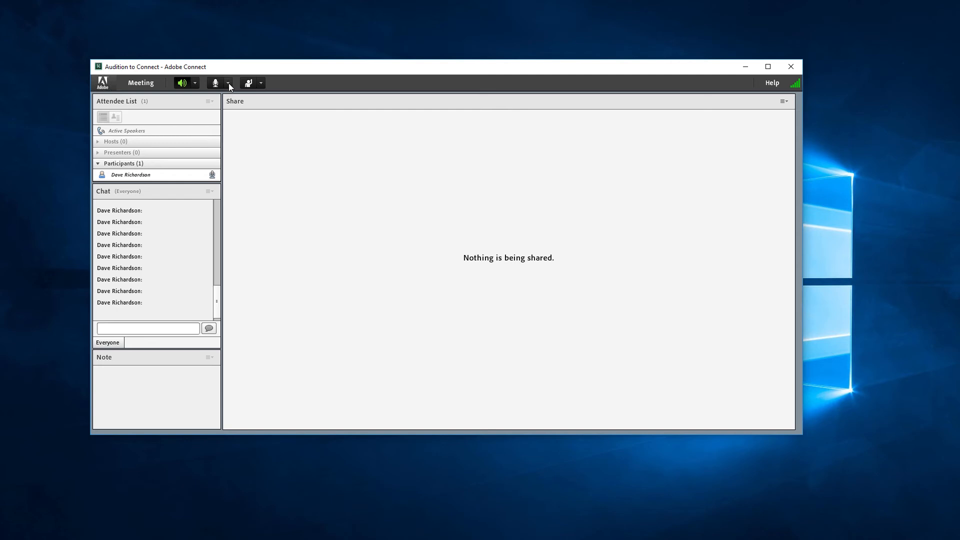
# Step: In the Adobe Connect meeting, select CABLE Output (VB-Audio Virtual Cable) as the microphone and connect the microphone audio
pyautogui.click(229, 84)
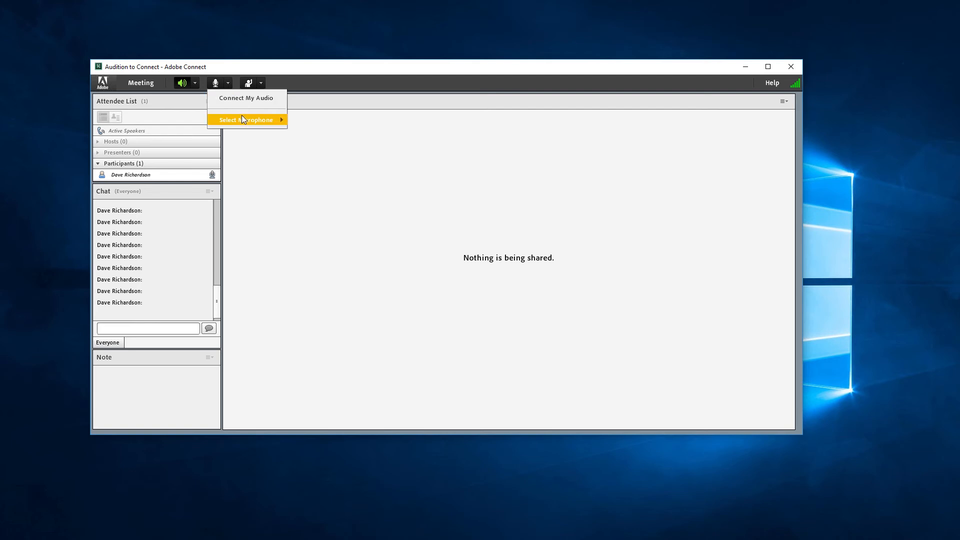
pyautogui.moveTo(243, 119)
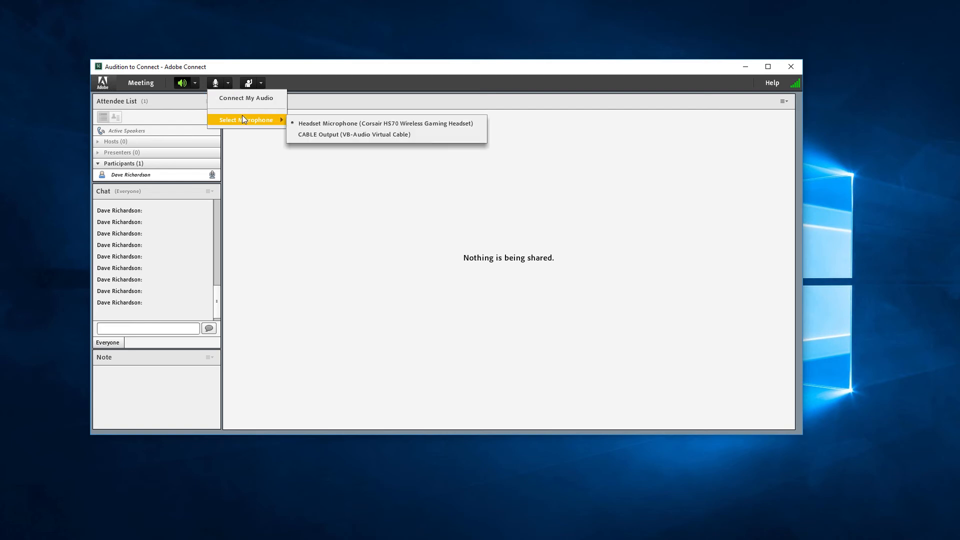
pyautogui.click(343, 135)
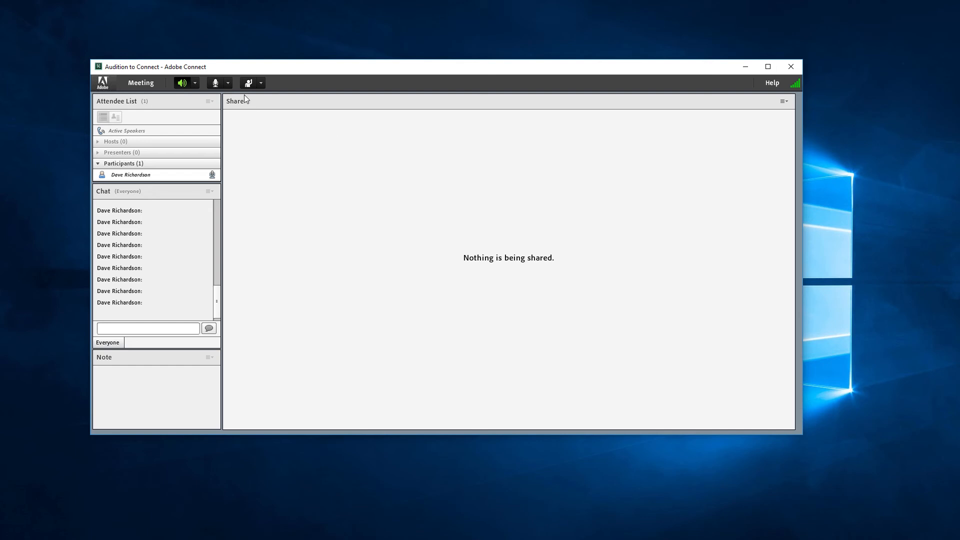
pyautogui.click(223, 84)
# Step: Check the meeting's microphone volume adjustment and accept the level midway between Low and High
pyautogui.click(228, 84)
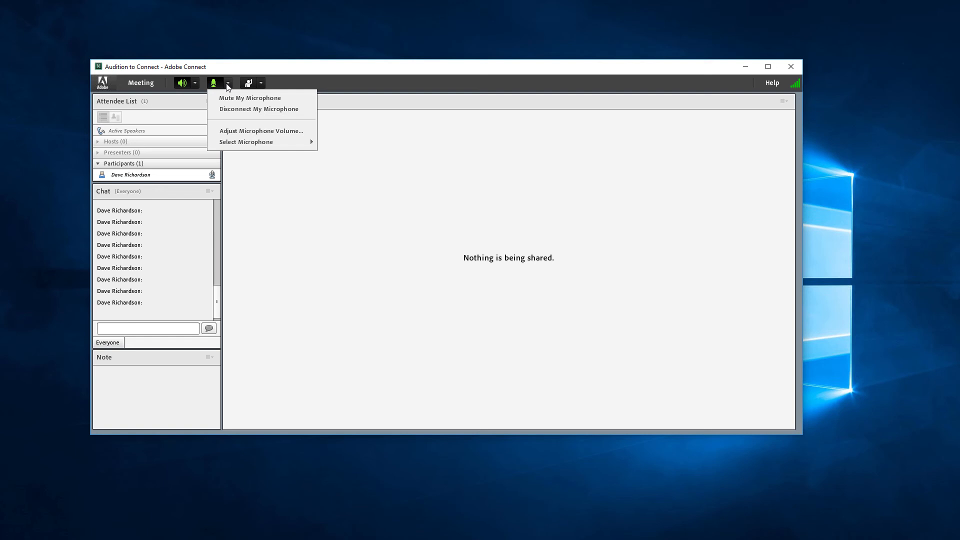
pyautogui.click(239, 130)
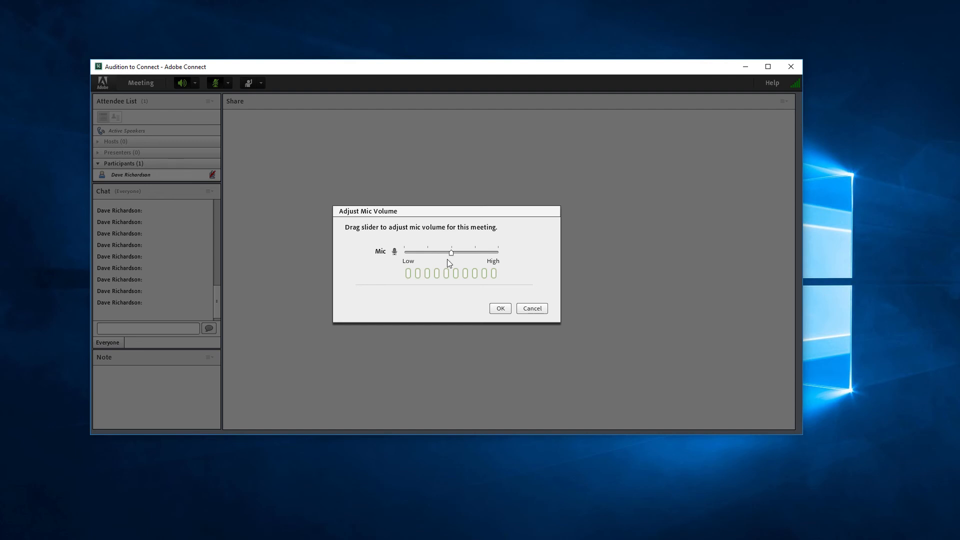
pyautogui.click(499, 311)
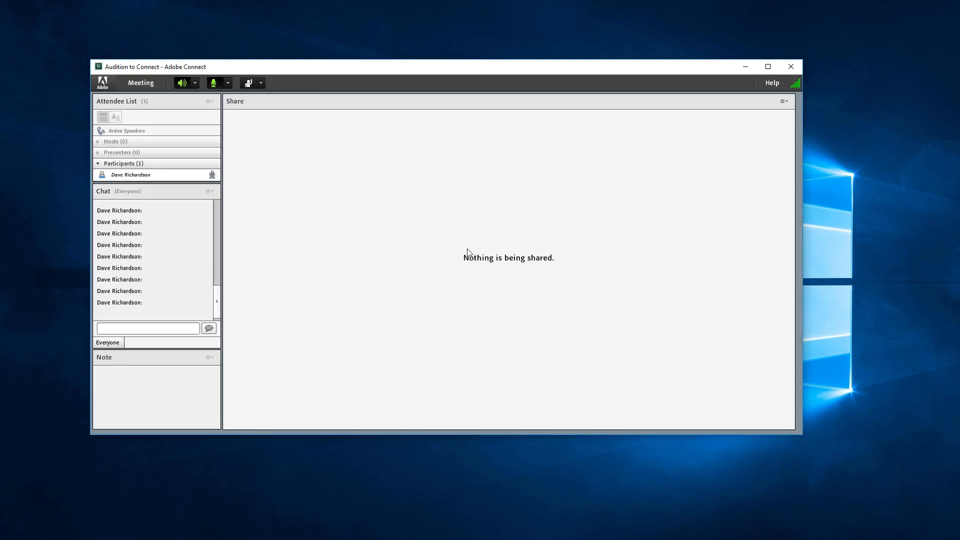